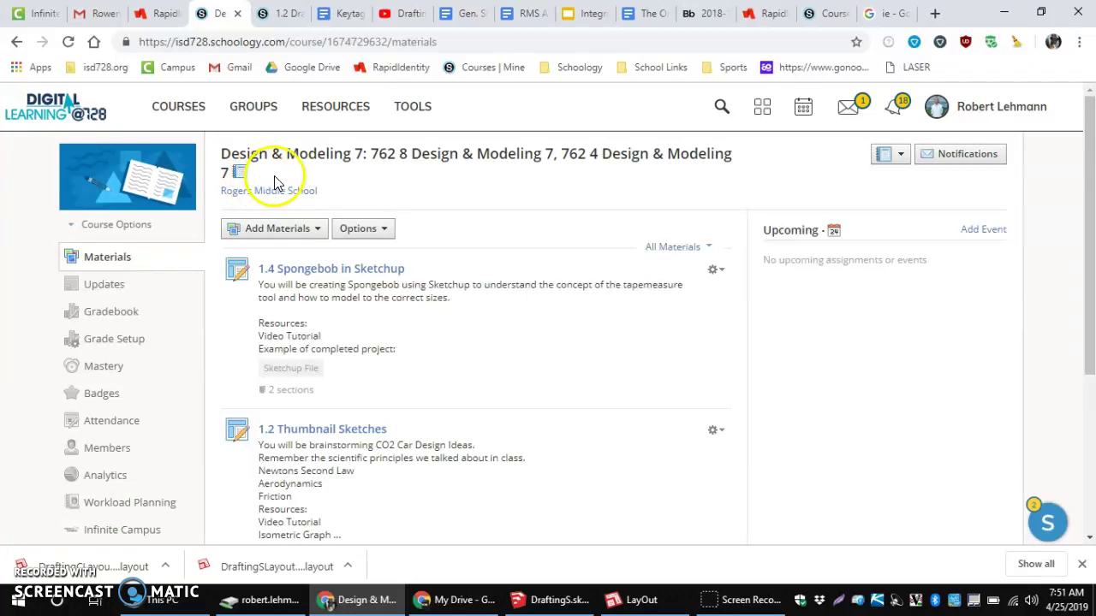
Download the New Car Blank.skp file from the course materials list
scroll(320, 220, down, 1)
scroll(321, 220, down, 3)
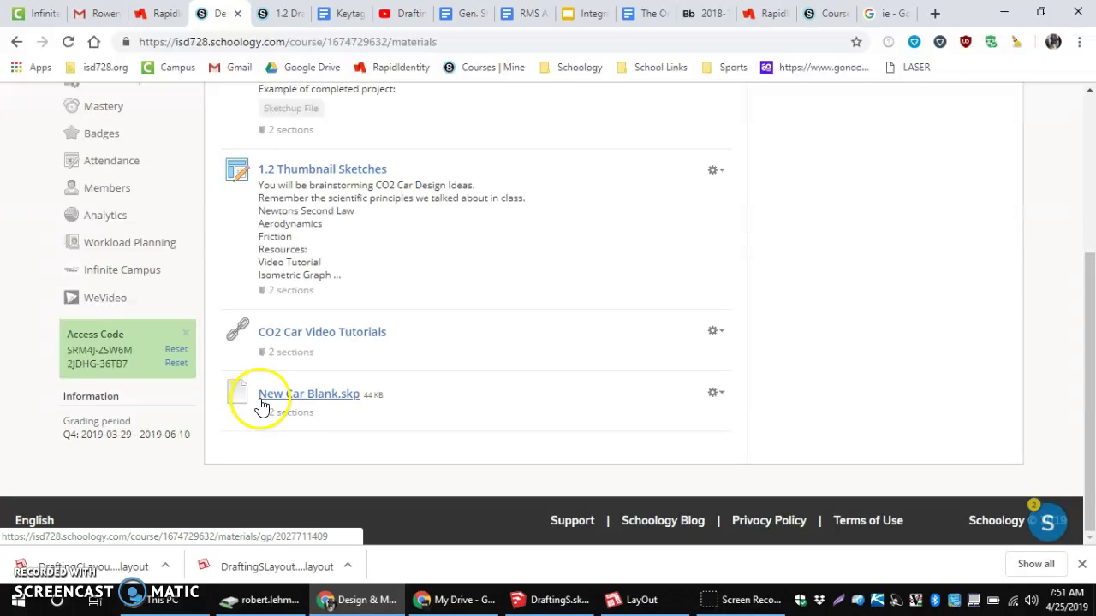
click(309, 396)
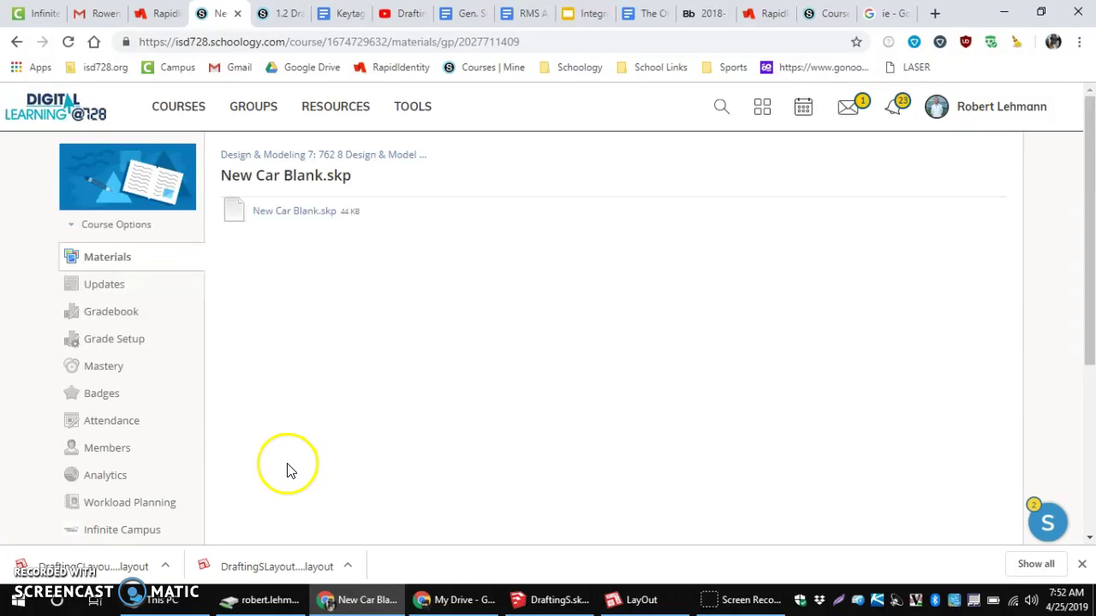
click(292, 215)
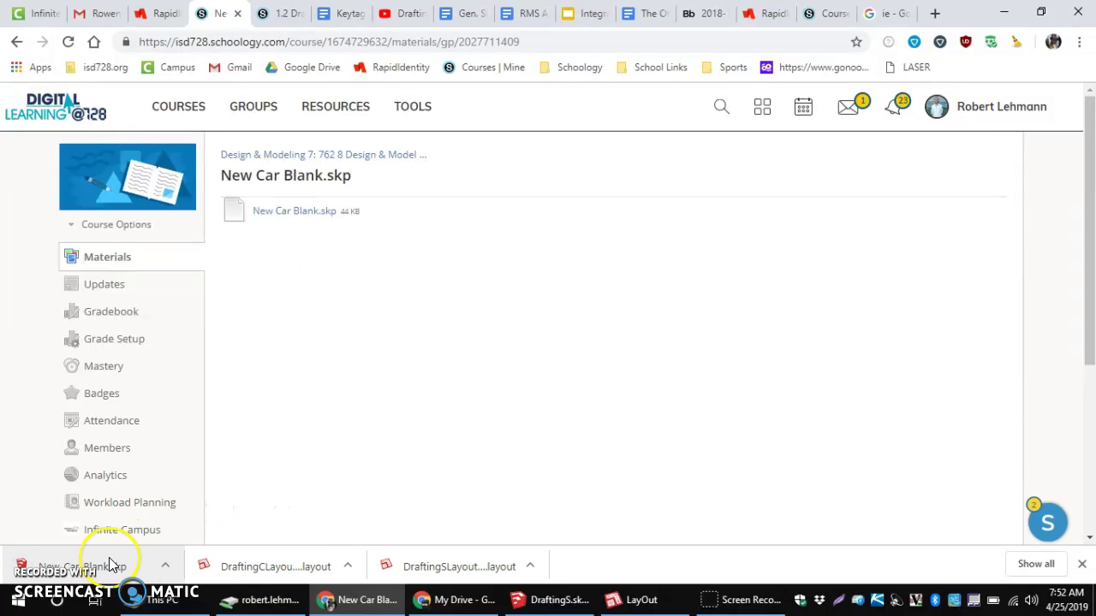
click(86, 565)
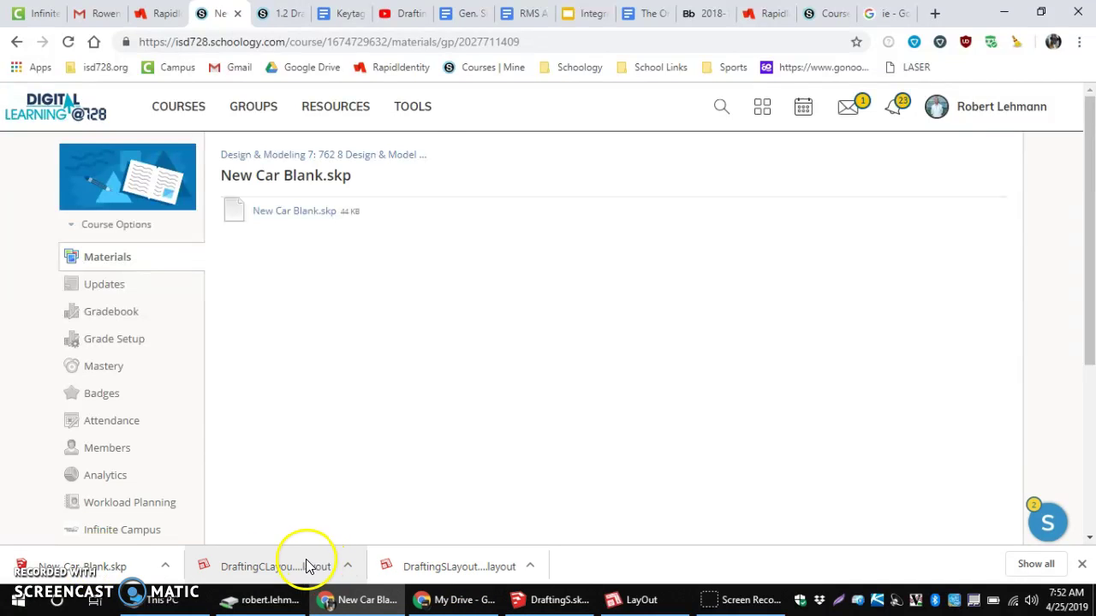
Shrink the browser window to uncover the desktop's (H) Drive shortcut and copy the downloaded New_Car_Blank.skp onto that drive
click(1044, 17)
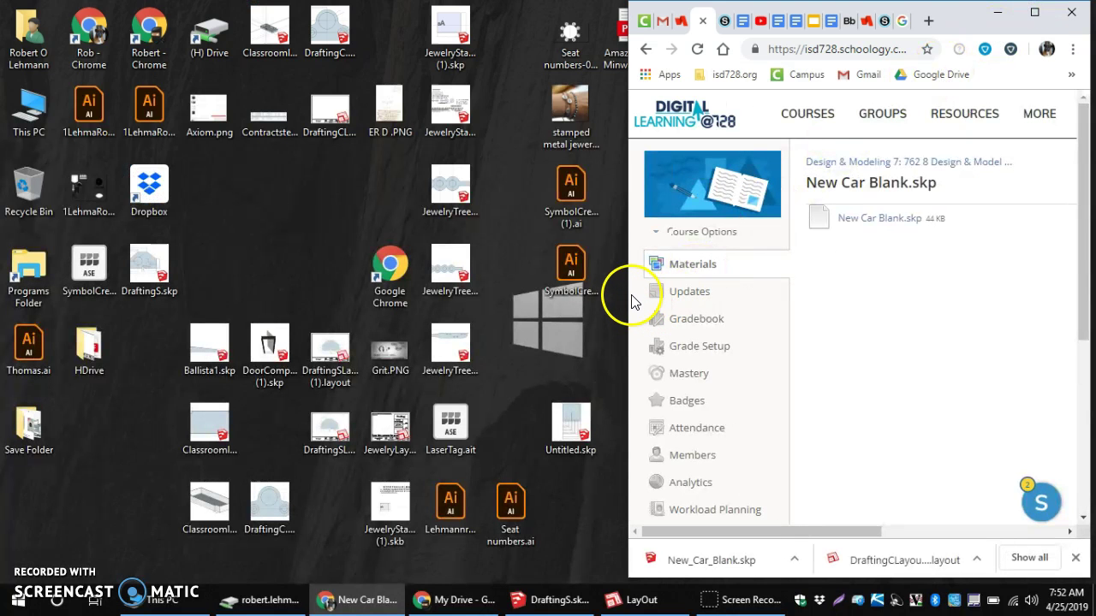
drag(628, 293, 208, 313)
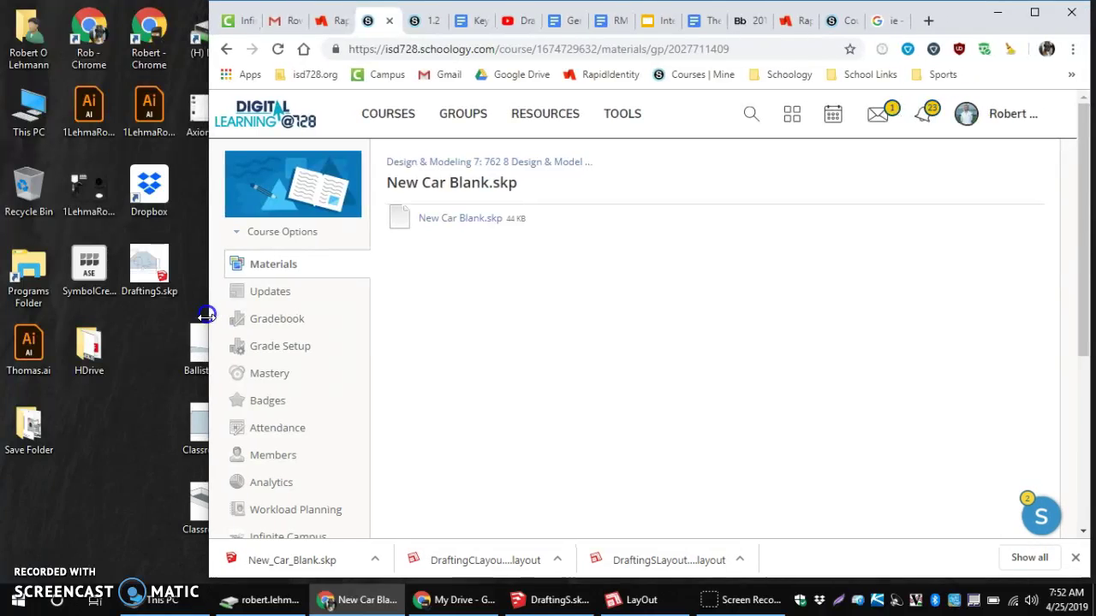
drag(208, 581, 248, 580)
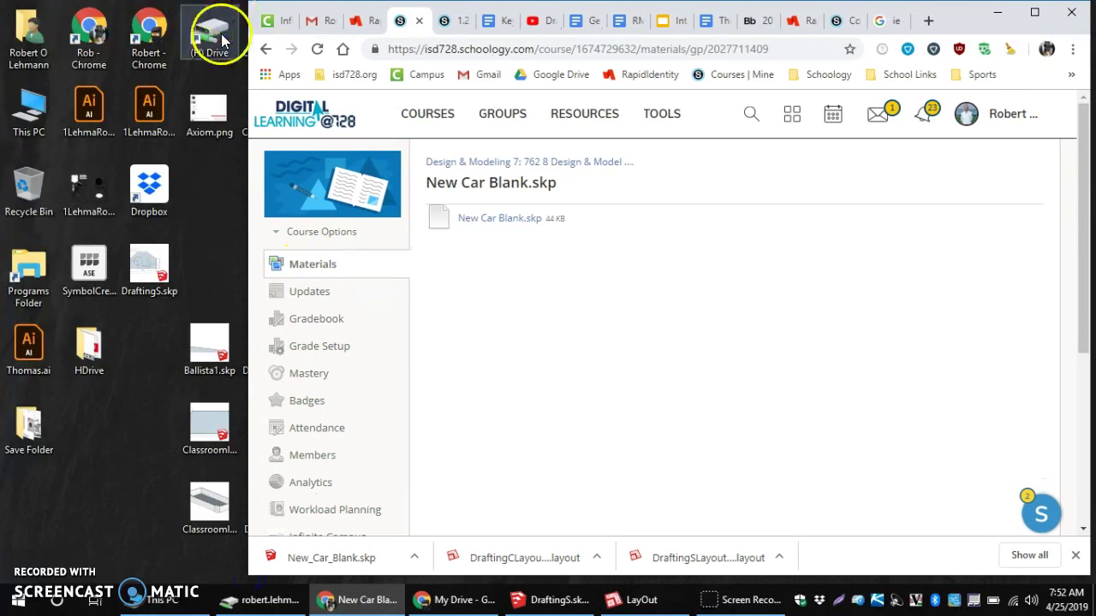
drag(327, 561, 223, 40)
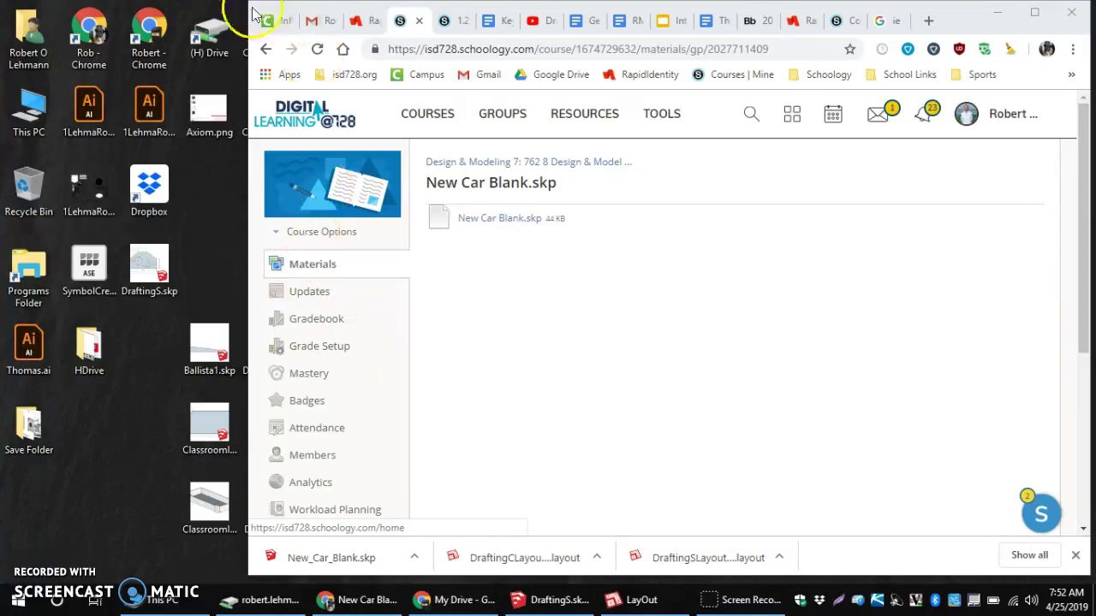
Open the H drive, sort its files by date modified with the newest first, and open New_Car_Blank.skp
double_click(208, 34)
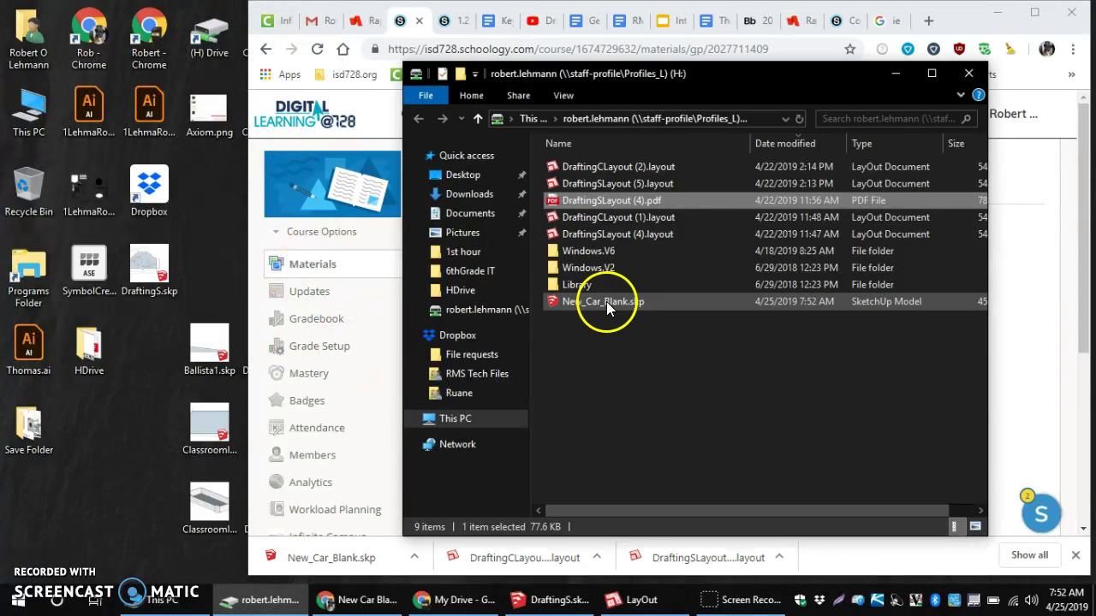
click(769, 146)
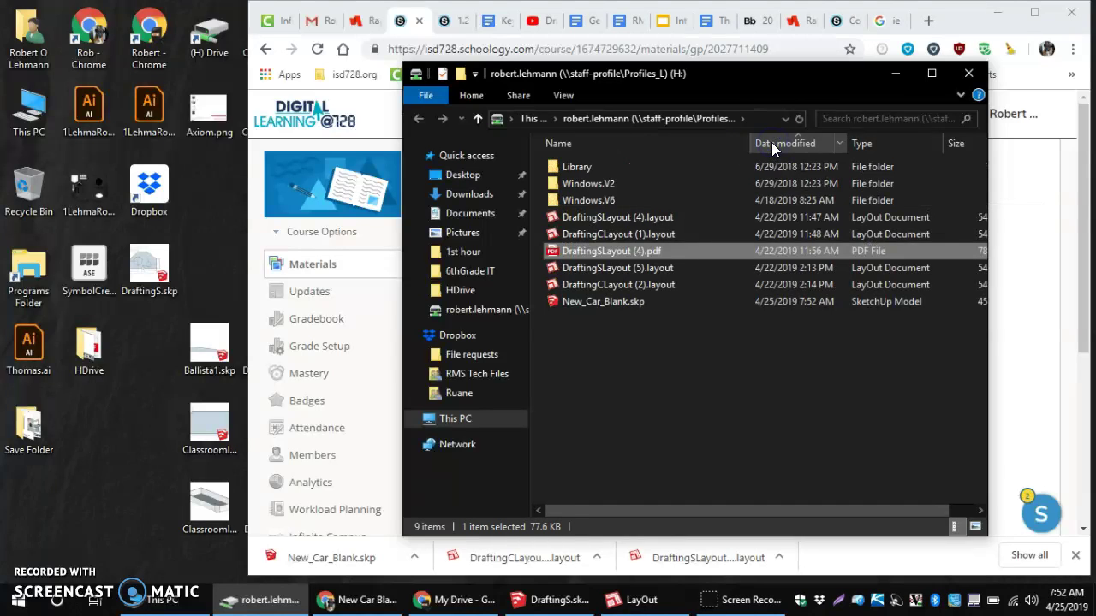
click(770, 149)
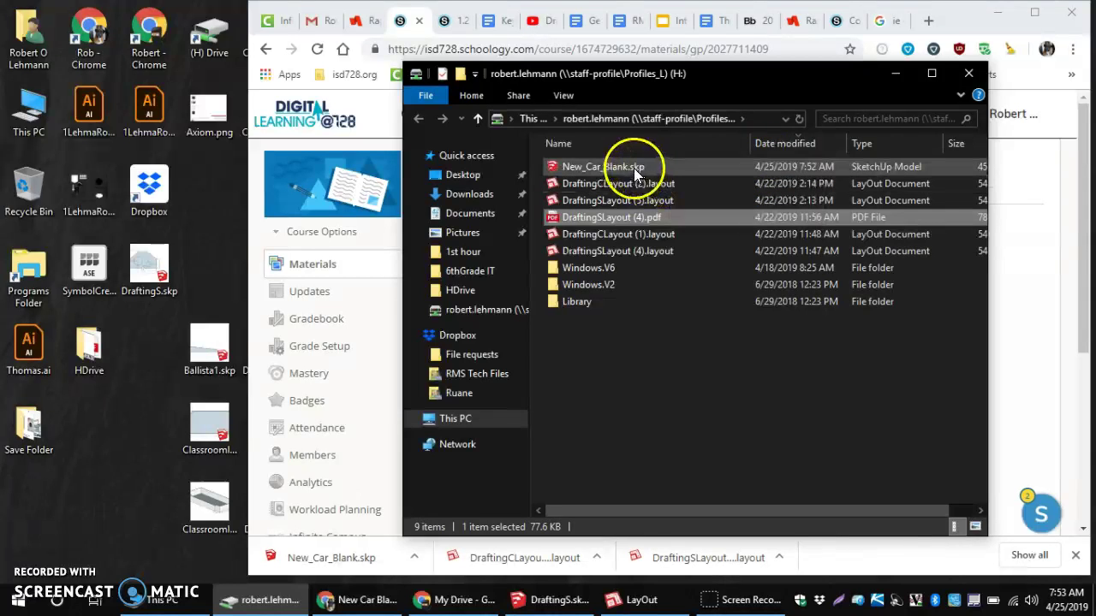
click(607, 168)
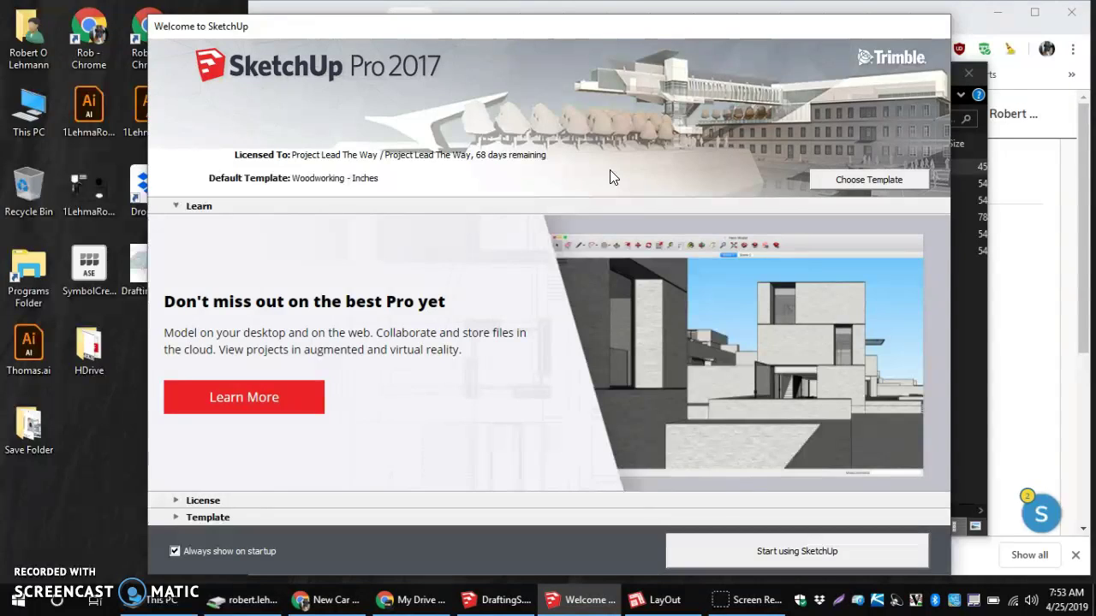
Start SketchUp with the Woodworking - Millimeters template as default and ignore the extension updates
click(845, 183)
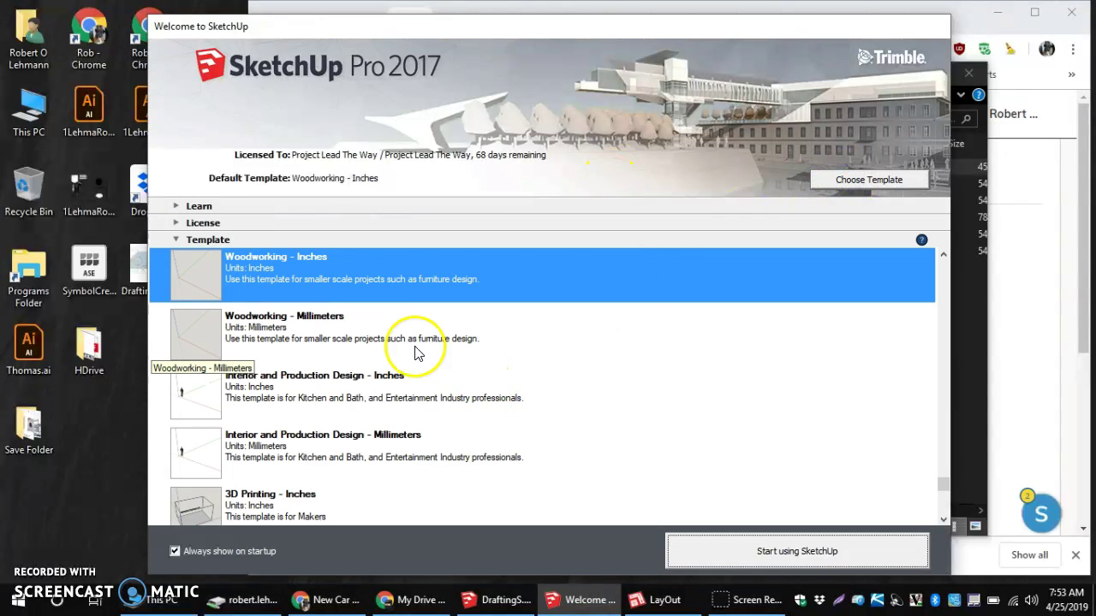
click(336, 329)
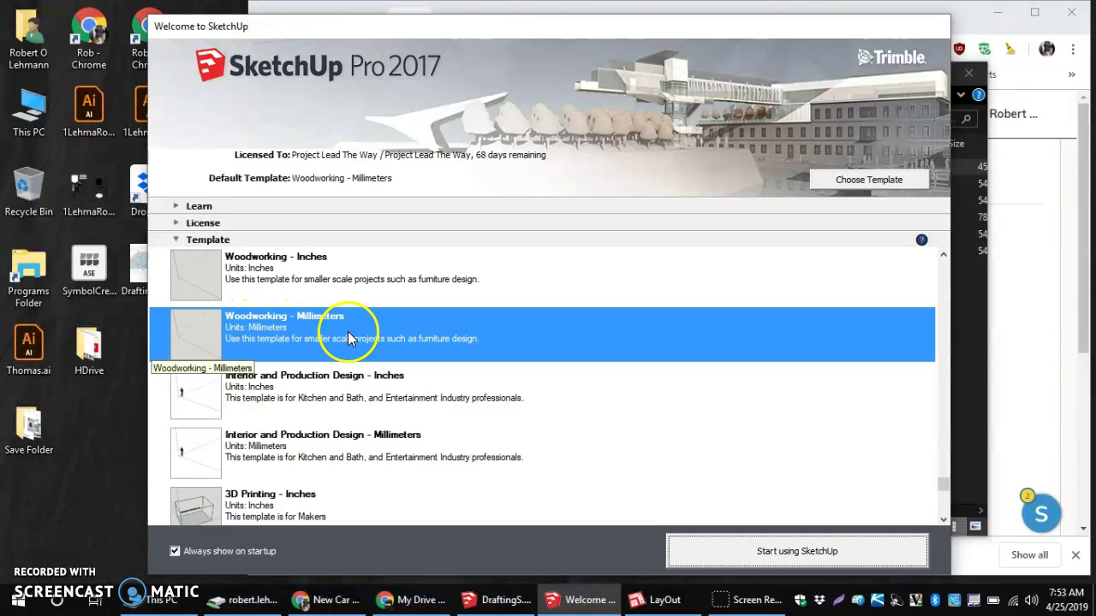
click(750, 555)
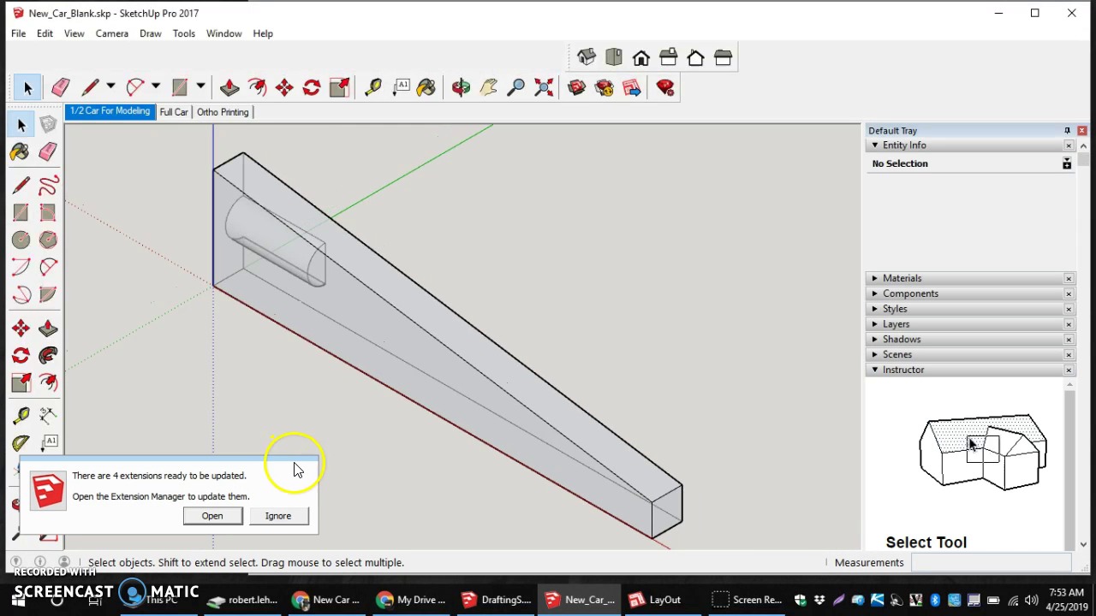
click(275, 517)
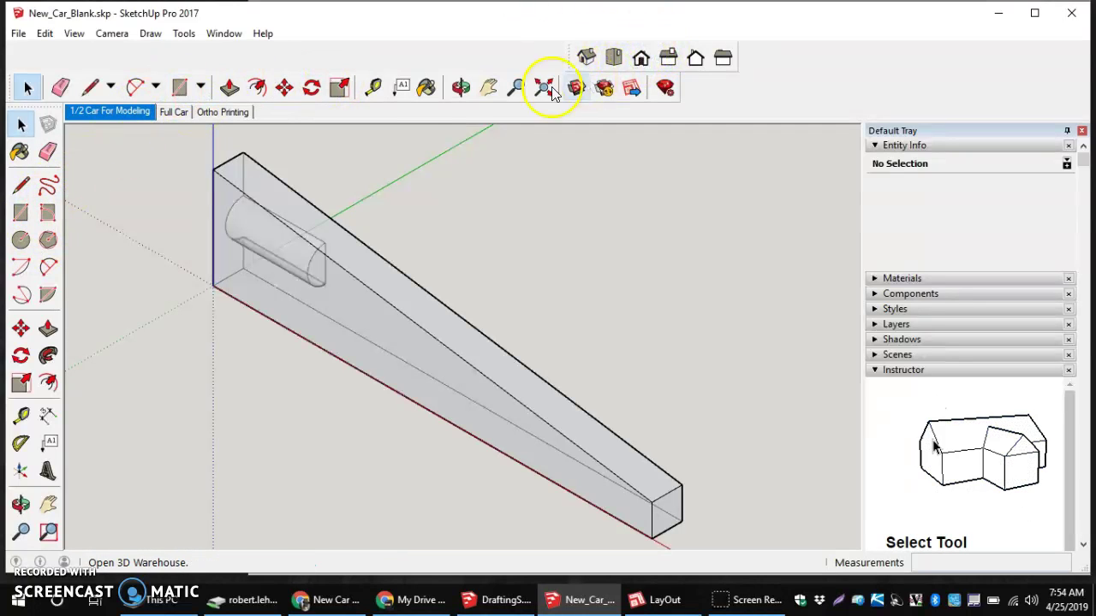
Check that the Getting Started, Large Tool Set and Views toolbars are enabled
right_click(387, 89)
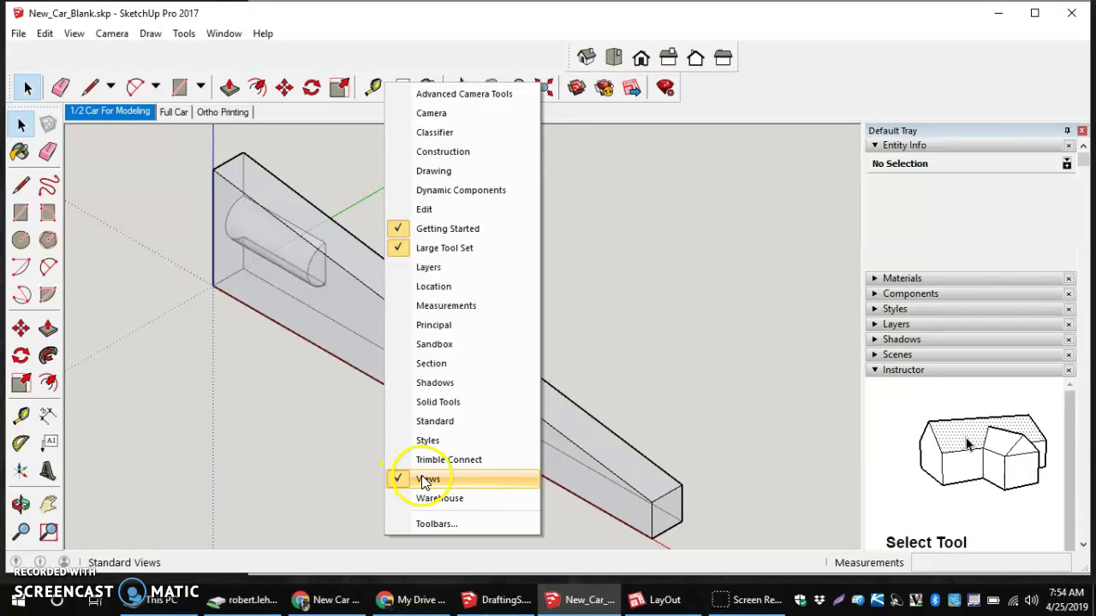
click(262, 393)
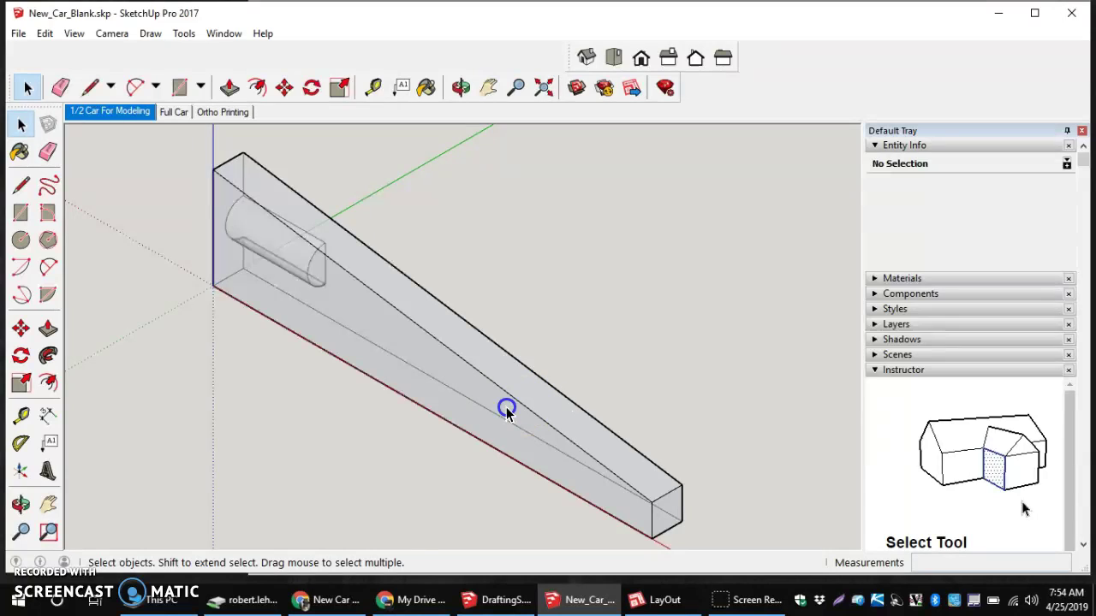
Examine the 1/2 Car For Modeling, Full Car and Ortho Printing scenes, inspecting the orthographic views of the car blank closely
click(107, 113)
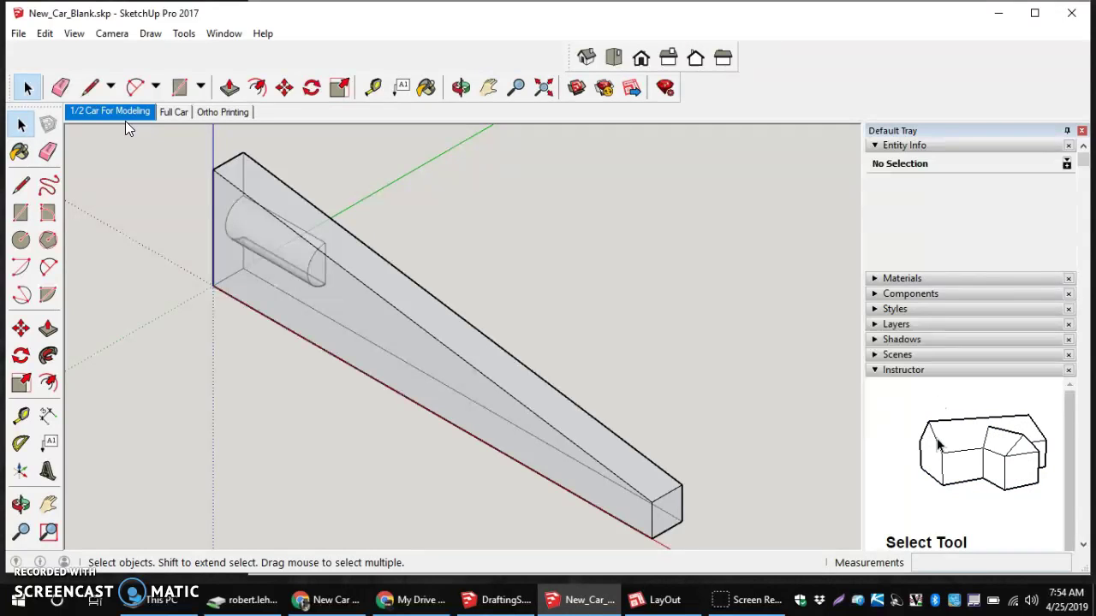
click(174, 112)
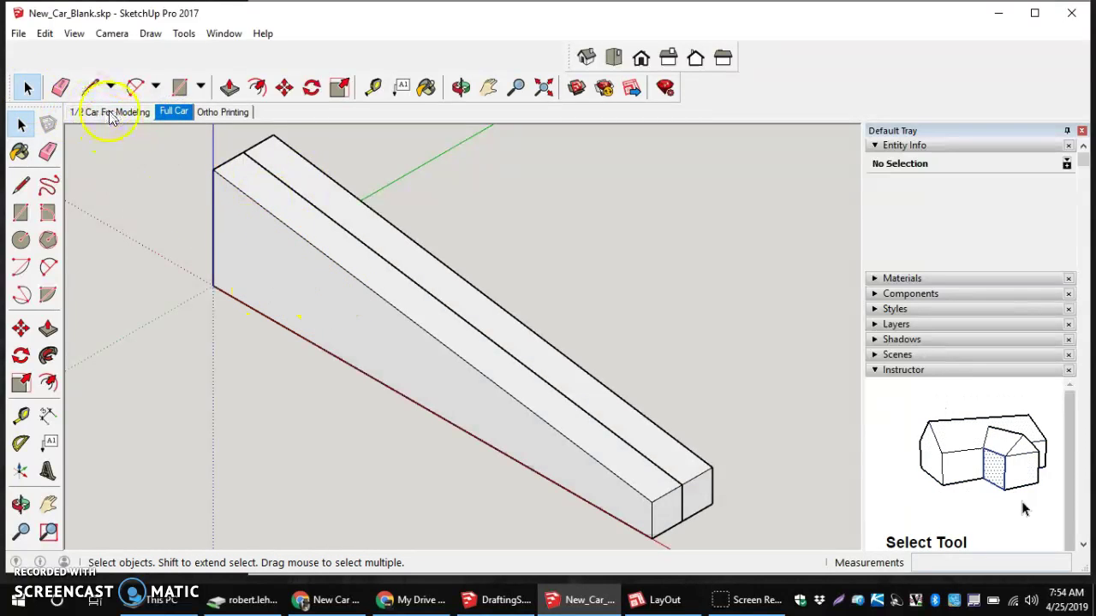
click(226, 114)
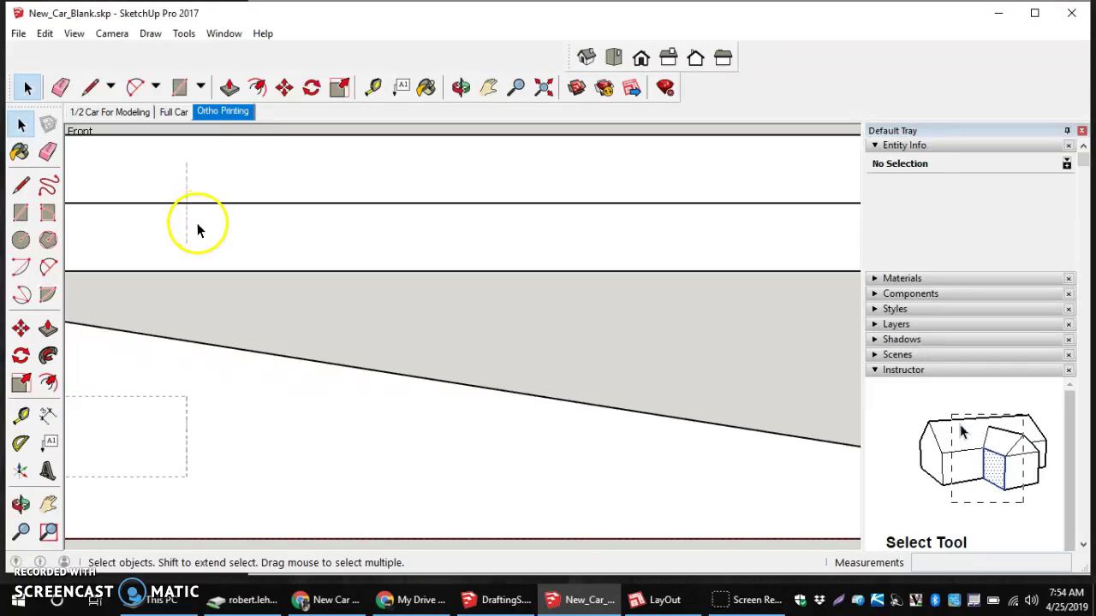
scroll(213, 414, down, 5)
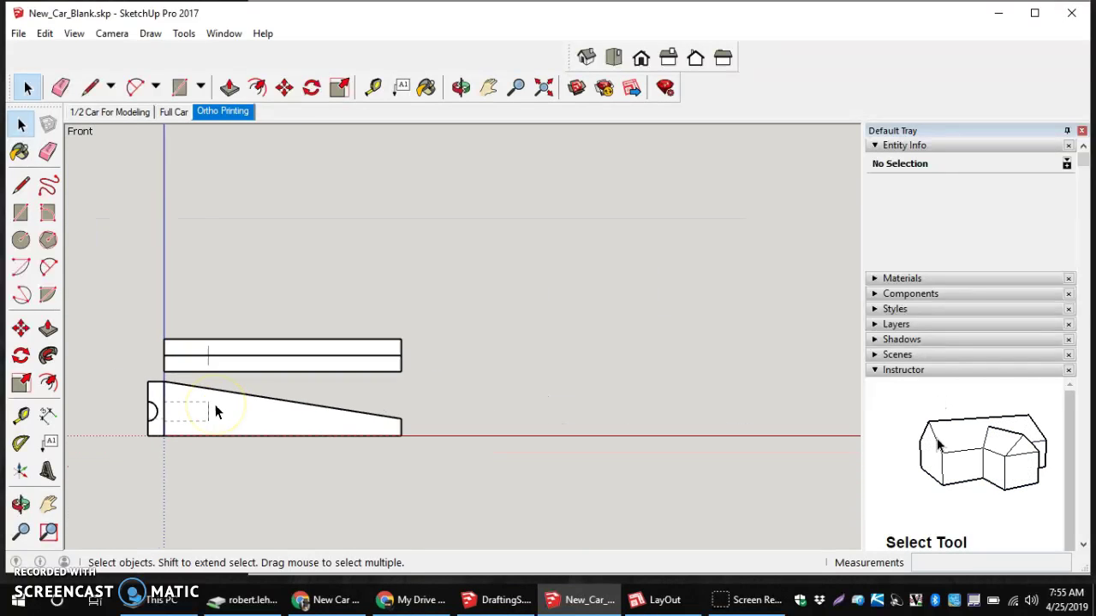
scroll(214, 412, up, 5)
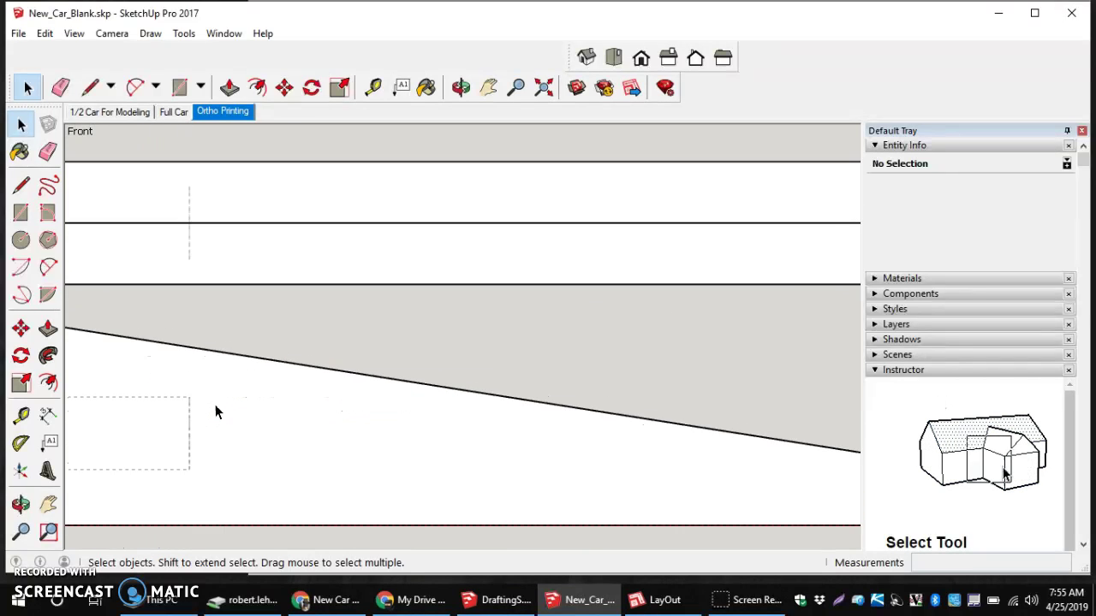
scroll(215, 404, down, 5)
click(128, 428)
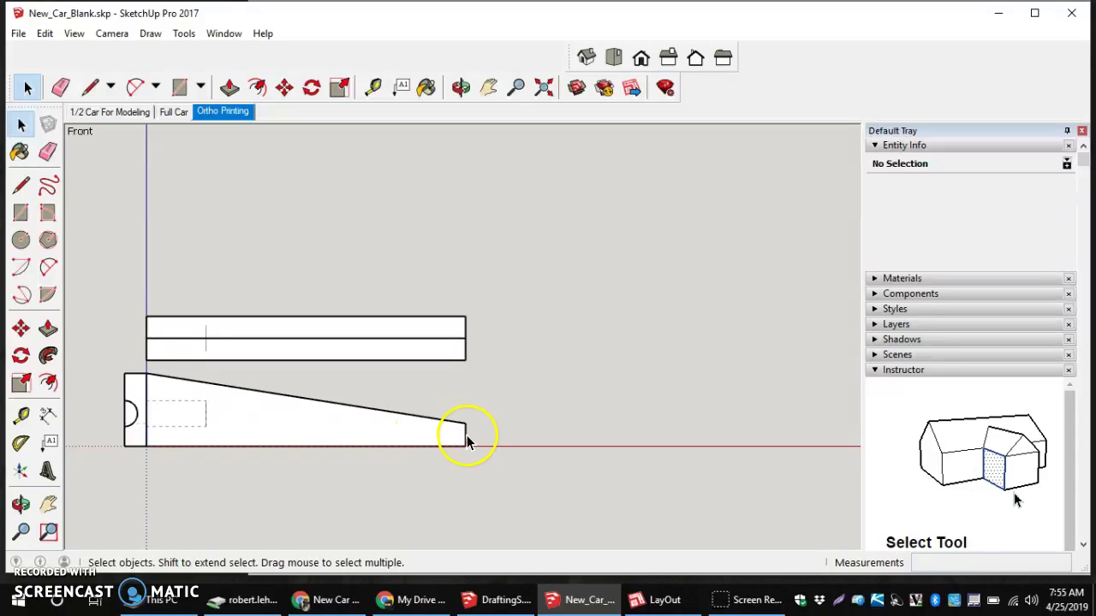
scroll(465, 445, up, 4)
scroll(465, 445, down, 4)
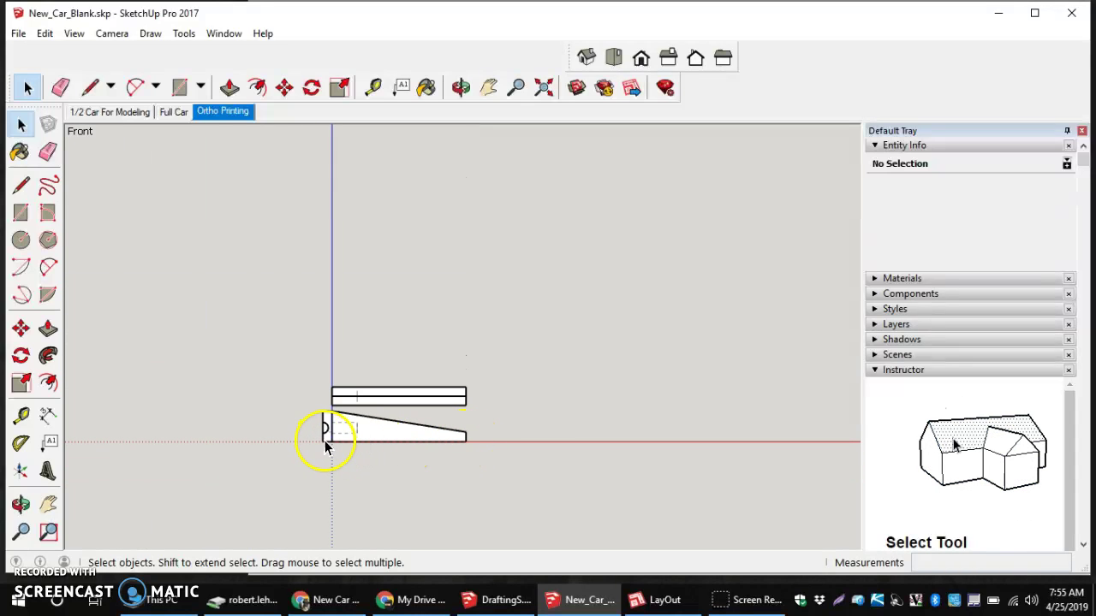
scroll(326, 445, up, 4)
scroll(326, 440, down, 3)
scroll(491, 437, up, 2)
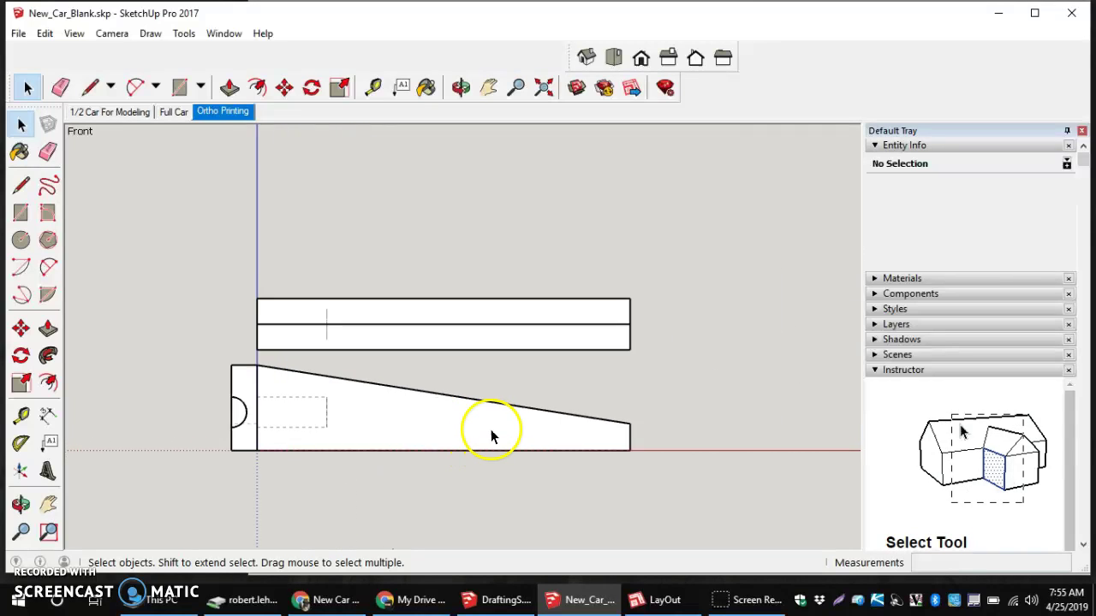
scroll(491, 437, up, 2)
scroll(491, 435, down, 1)
scroll(328, 430, up, 1)
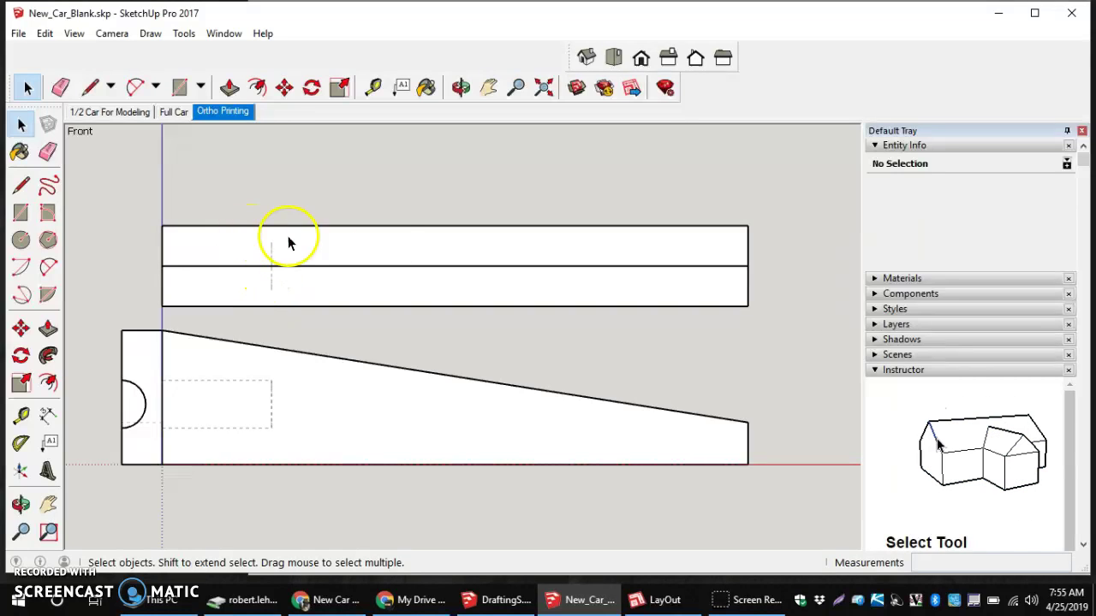
Return to the 1/2 Car For Modeling scene and view the half car blank from the front and the top
click(108, 112)
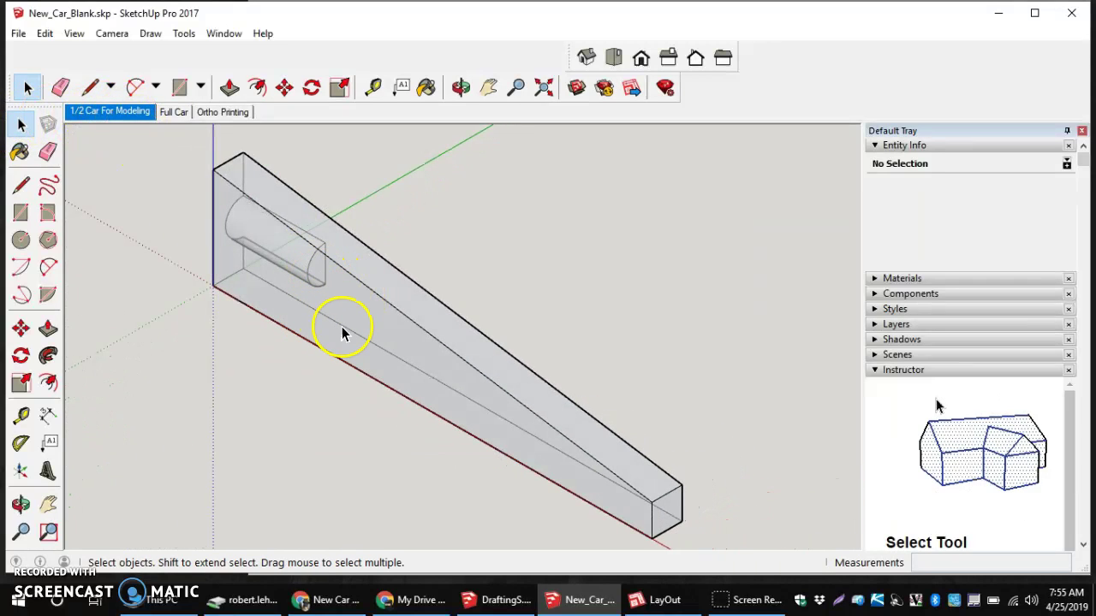
click(644, 60)
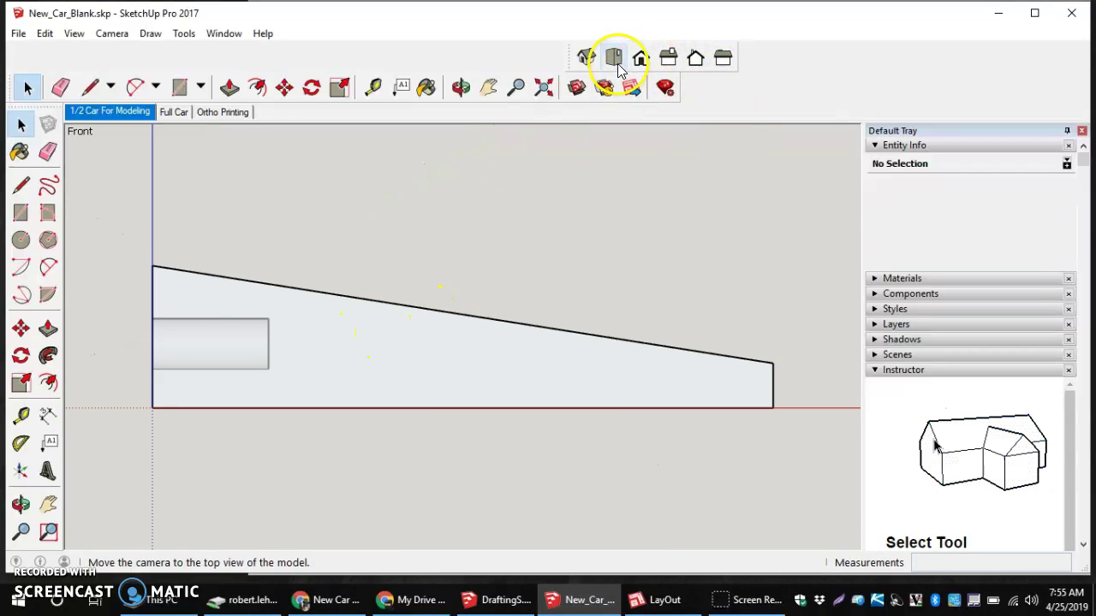
click(614, 58)
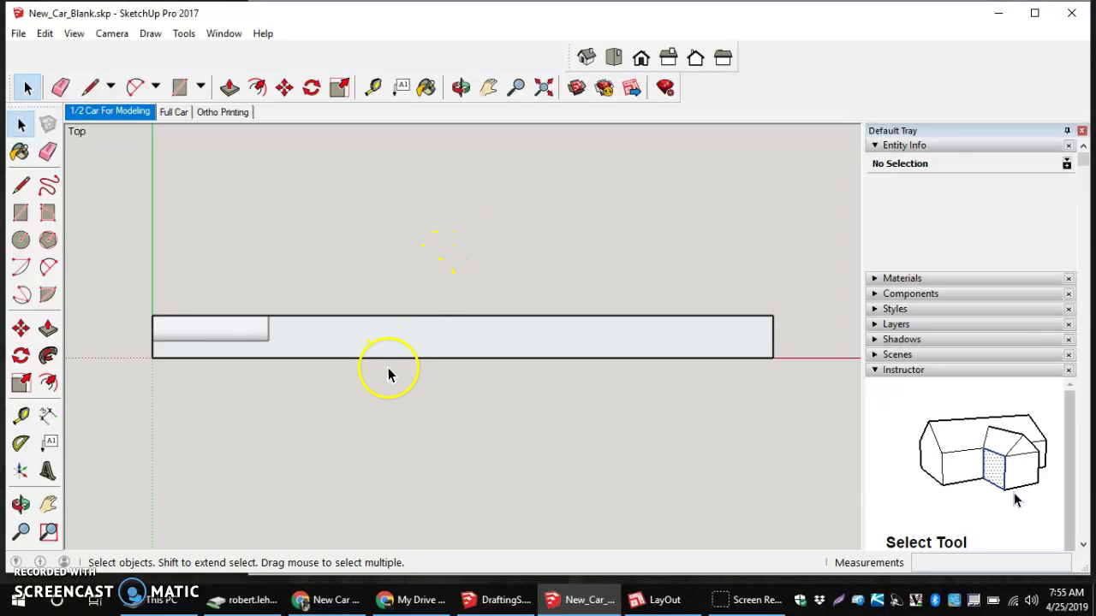
Examine the half car blank and its cylindrical rear hole in 3D from several angles
scroll(388, 375, down, 1)
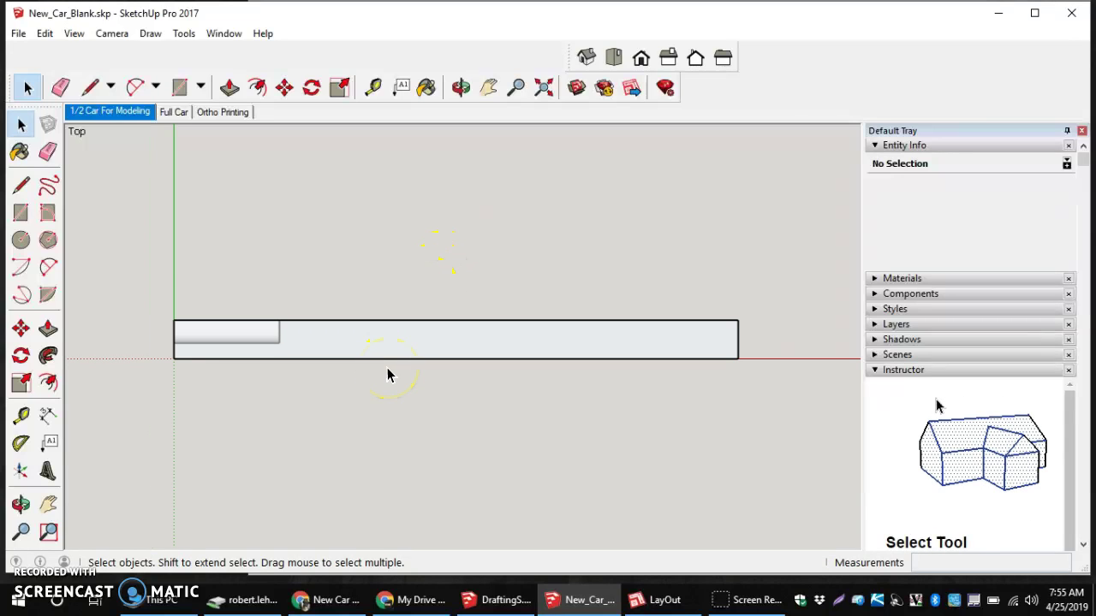
scroll(386, 373, down, 2)
middle_click(387, 366)
middle_drag(387, 366, 409, 282)
drag(409, 282, 316, 163)
key(space)
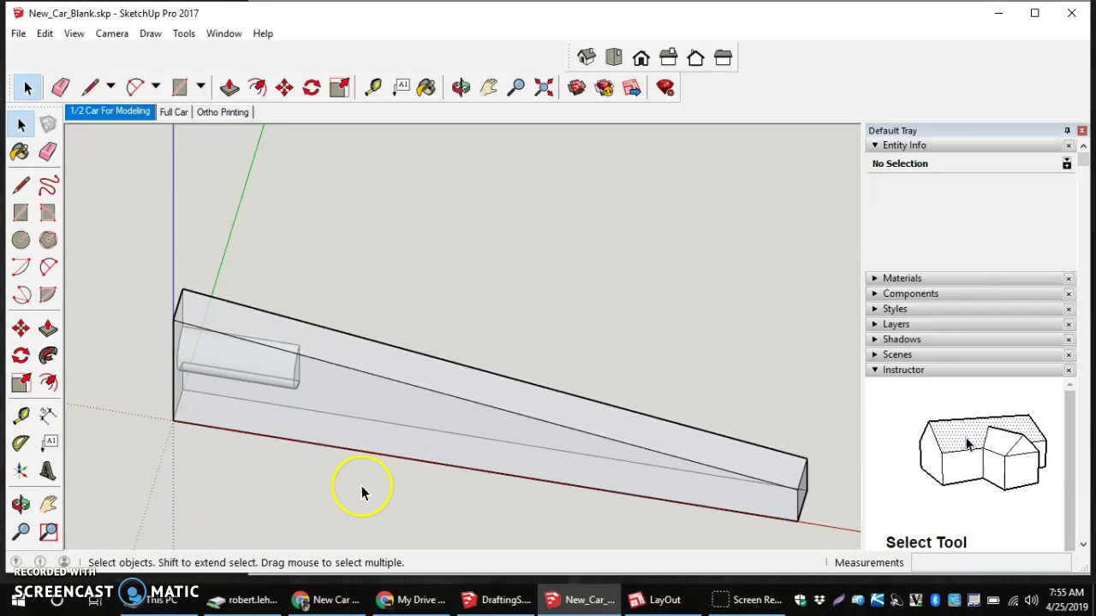
scroll(324, 447, down, 2)
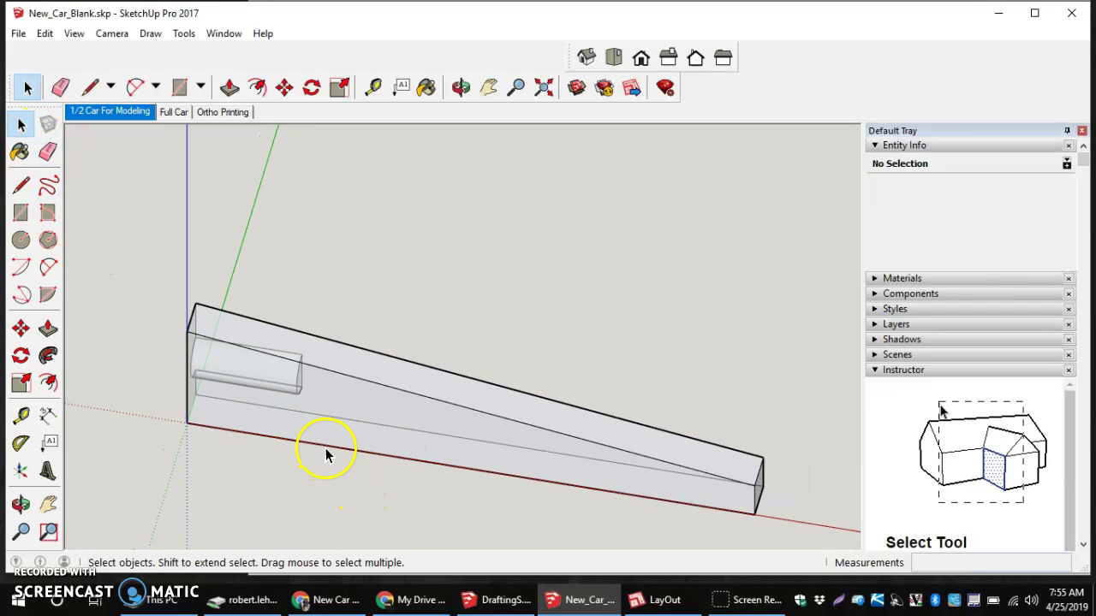
middle_drag(325, 447, 391, 335)
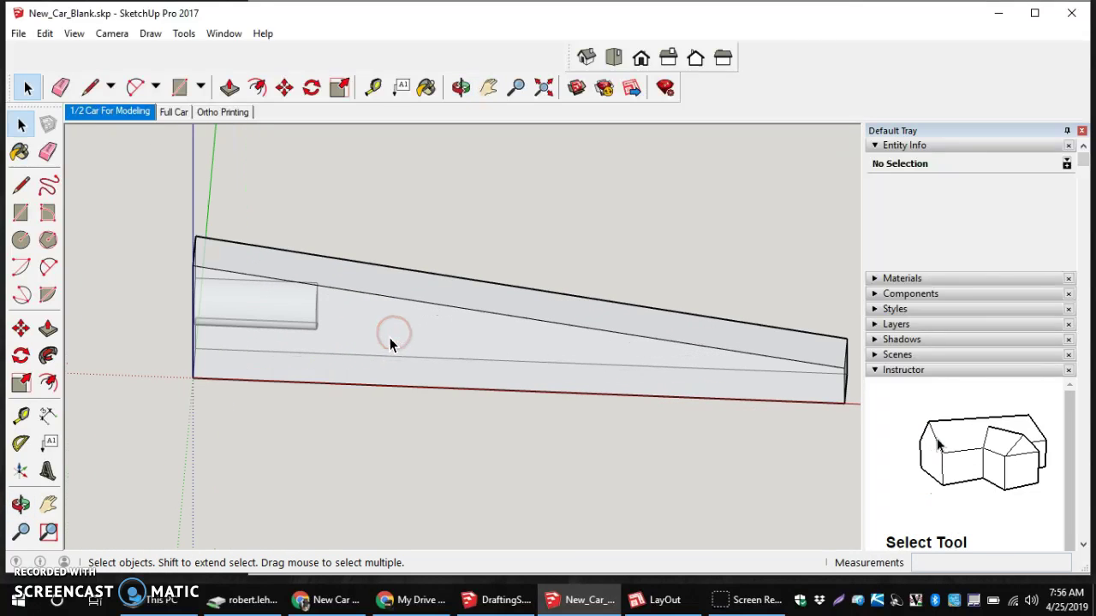
scroll(392, 423, down, 1)
mouse_move(392, 424)
middle_down()
mouse_move(367, 420)
mouse_move(308, 455)
mouse_move(406, 494)
mouse_move(407, 425)
middle_up()
scroll(402, 425, up, 1)
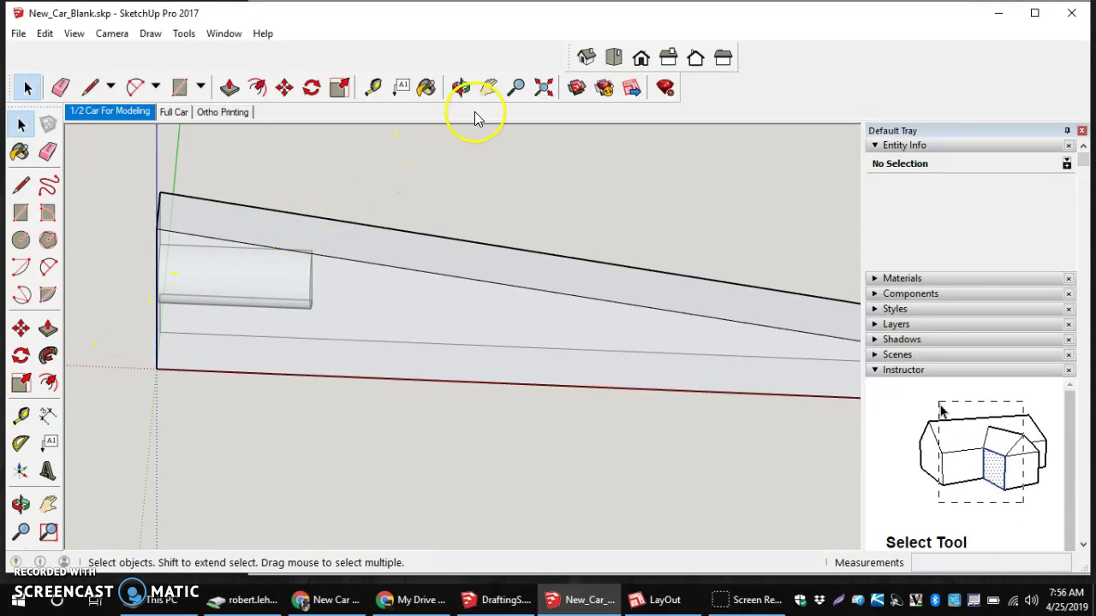
Zoom far away from the half car blank, then restore it with Zoom Extents and switch to the Front view
click(544, 88)
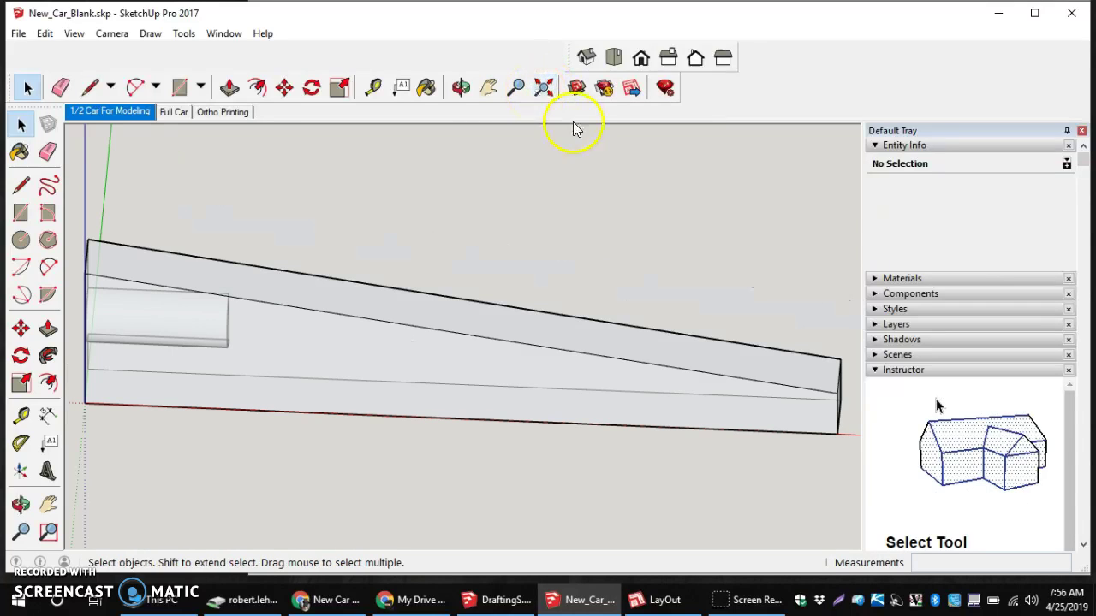
scroll(697, 379, down, 8)
scroll(712, 392, down, 2)
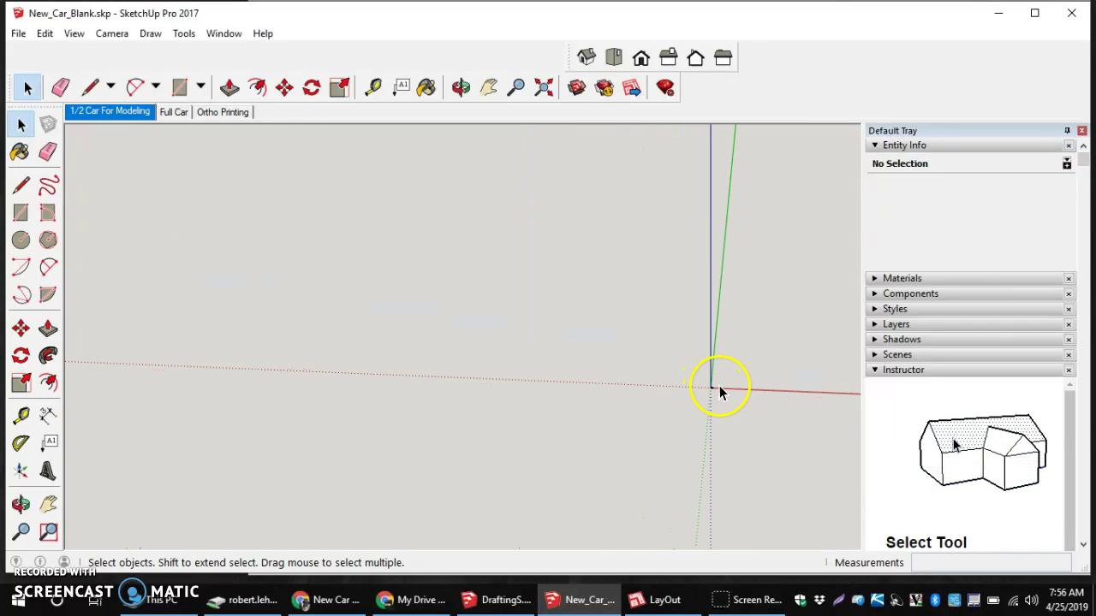
scroll(223, 386, down, 1)
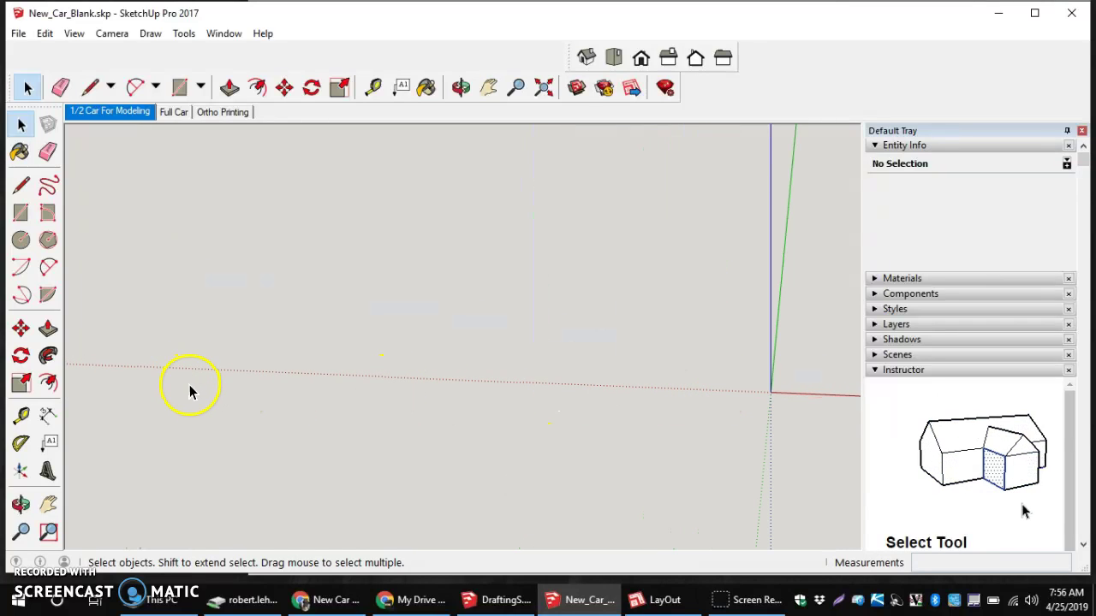
scroll(162, 382, up, 5)
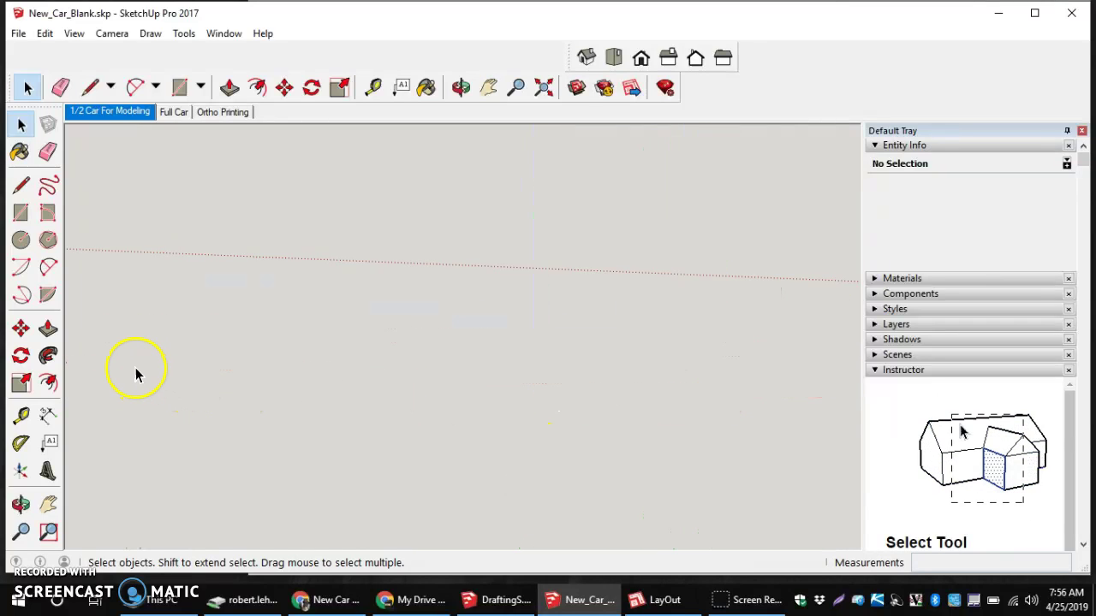
click(545, 87)
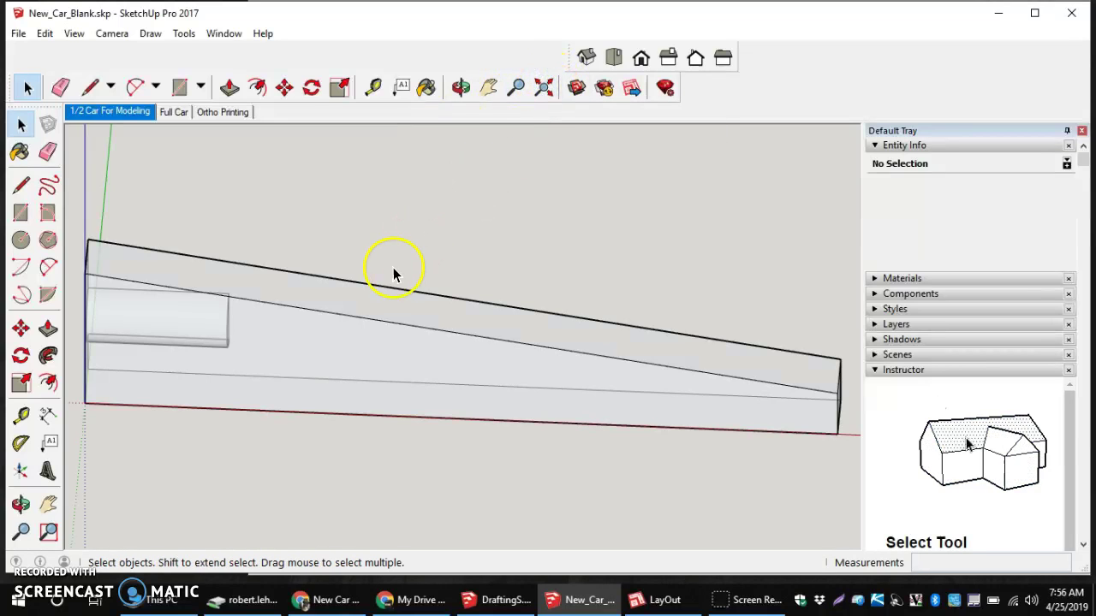
click(643, 58)
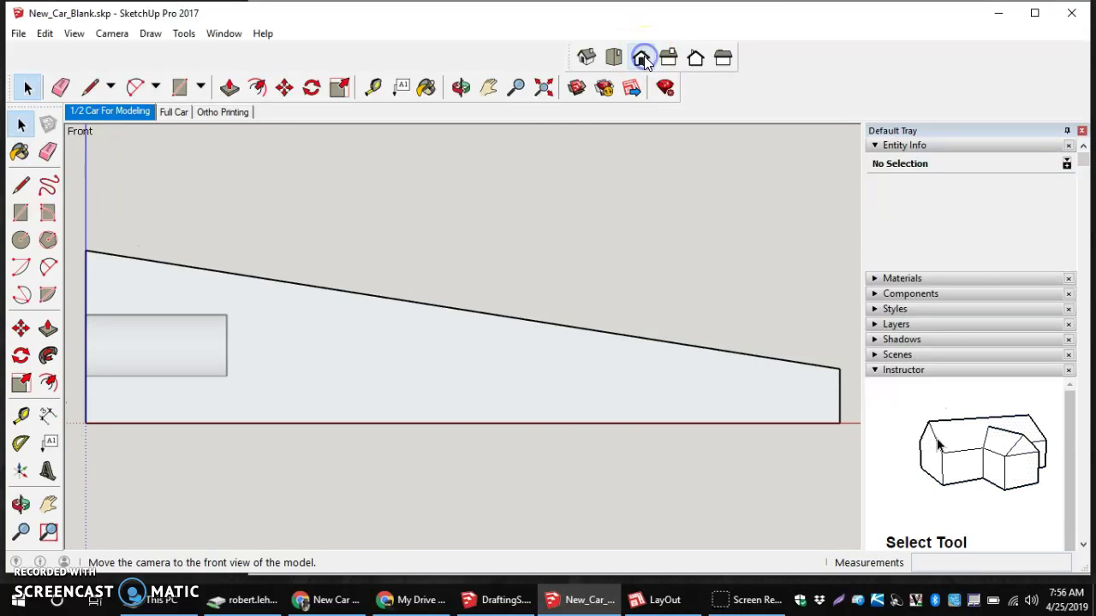